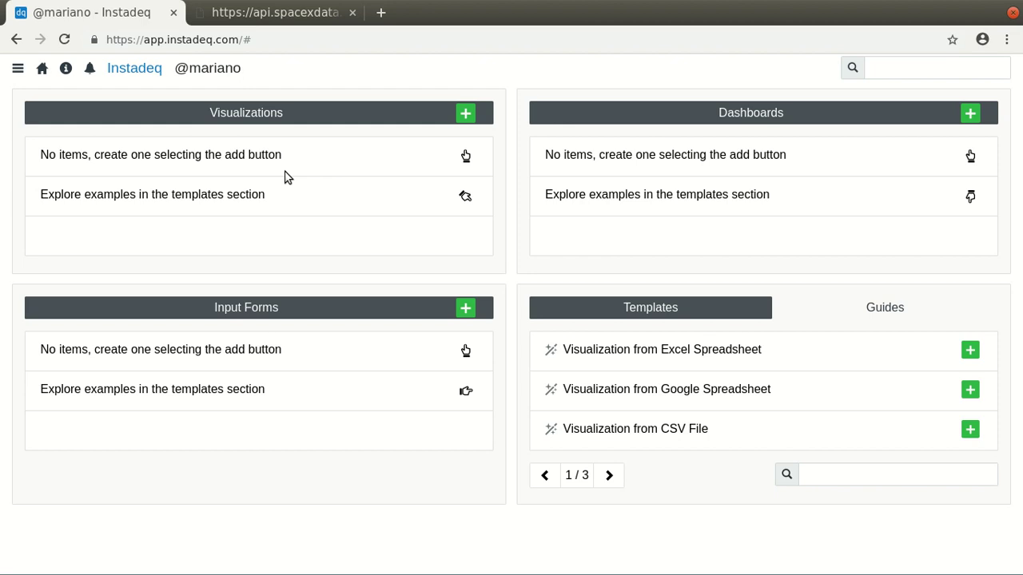
# Step: Switch to the api.spacexdata.com tab showing the SpaceX API v2 root JSON response
pyautogui.click(273, 14)
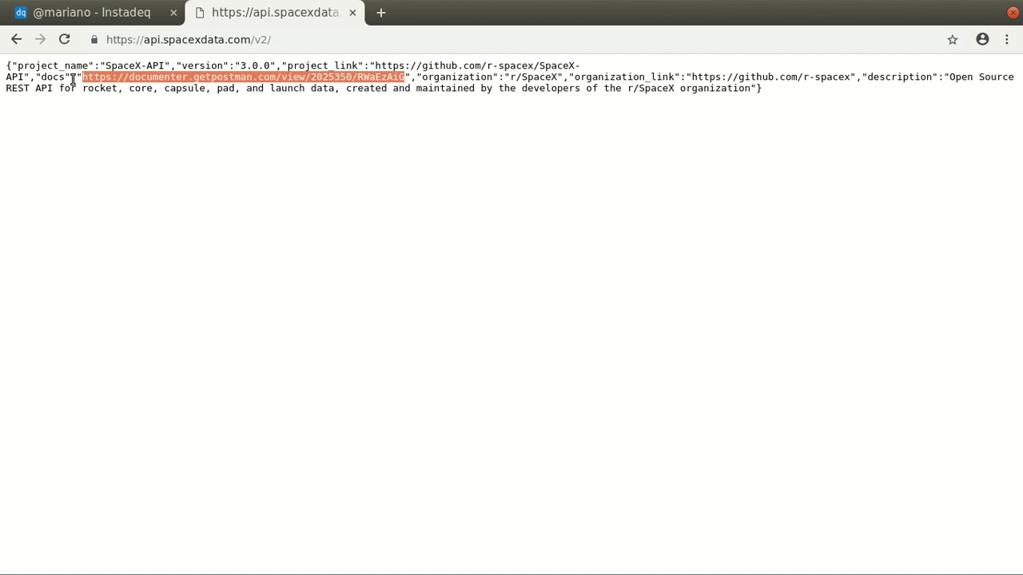
# Step: Paste the copied SpaceX API docs link into a new Chrome tab
pyautogui.hotkey('ctrl', 't')
pyautogui.write('https://documenter.getpostman.com/view/2025350/RWaEzAiG')
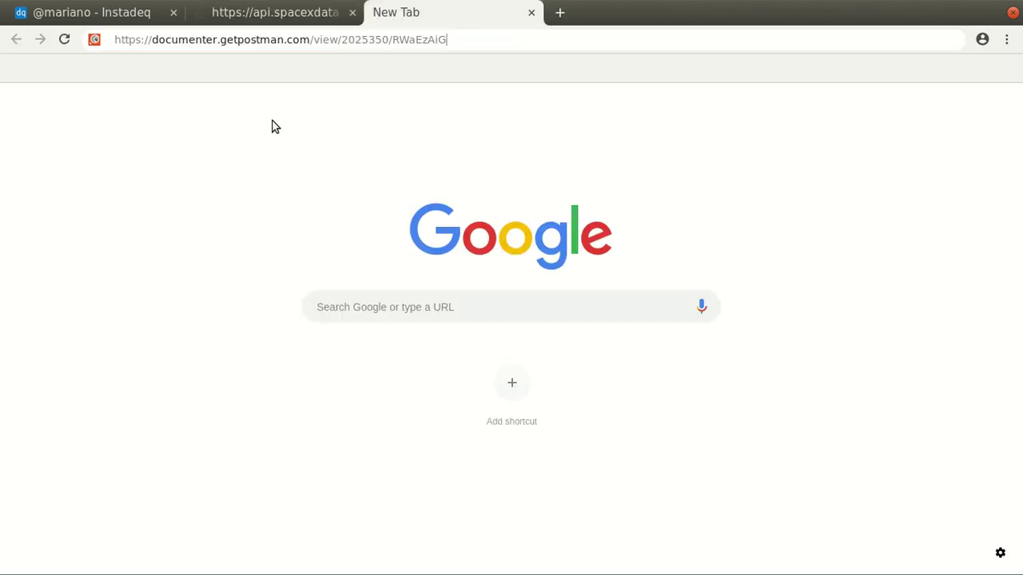
pyautogui.press('Return')
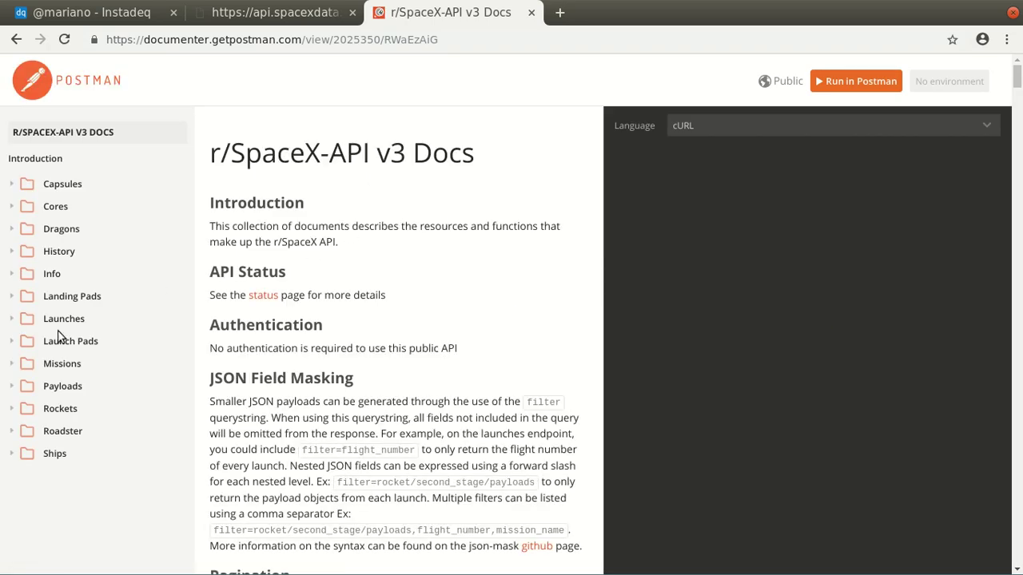
pyautogui.click(15, 323)
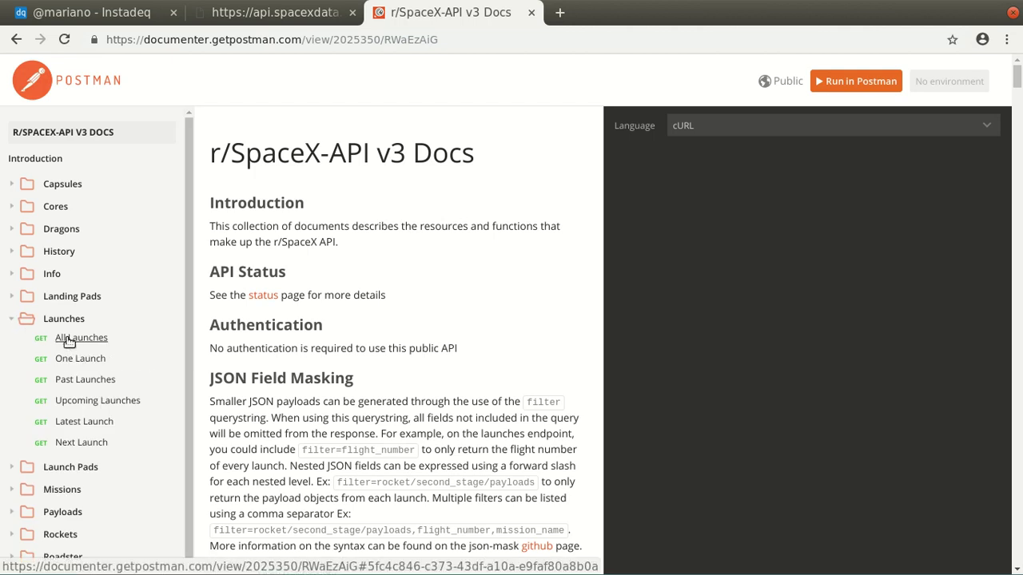
pyautogui.click(71, 338)
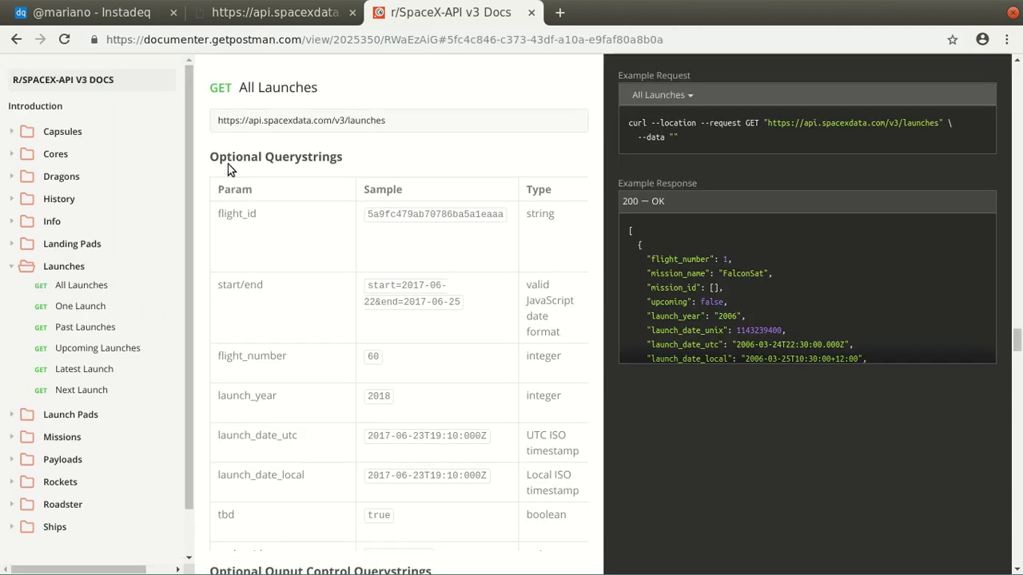
pyautogui.tripleClick(256, 121)
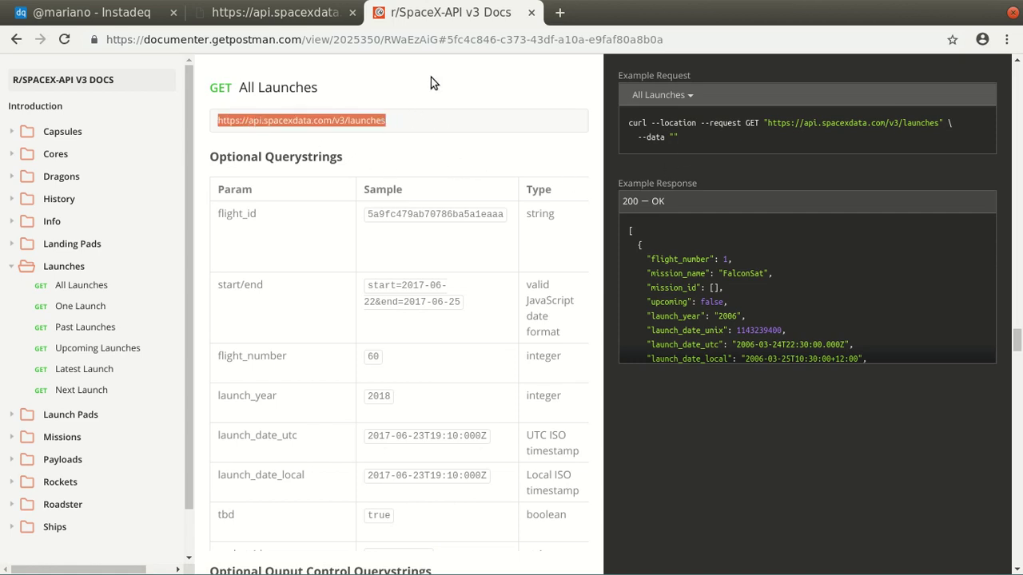
pyautogui.click(136, 12)
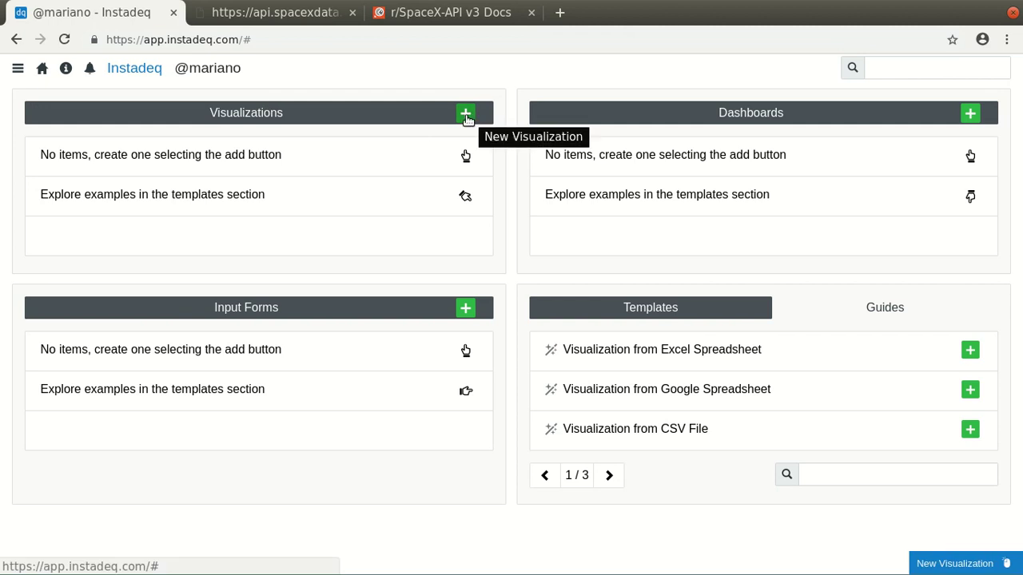
pyautogui.click(467, 114)
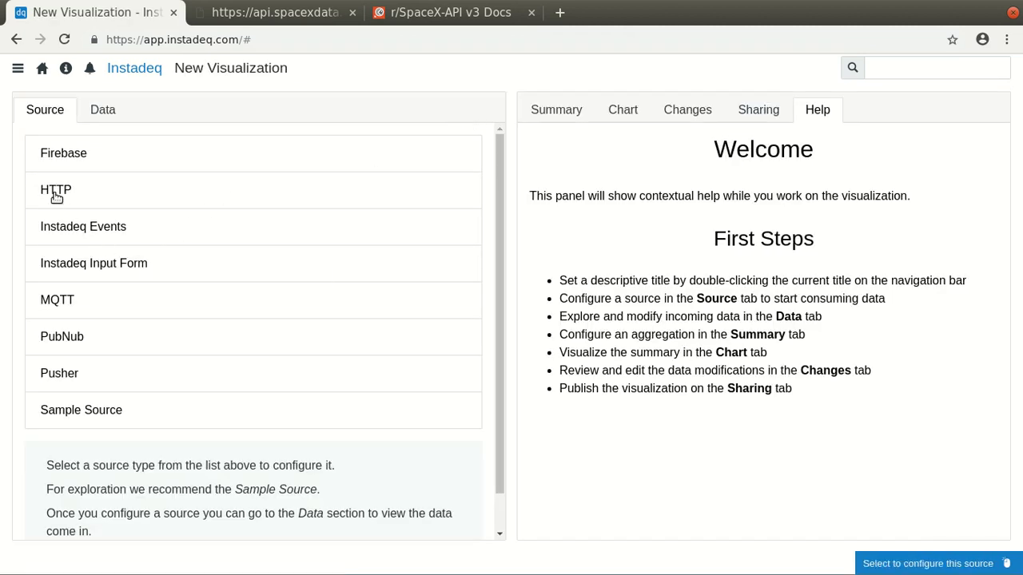
pyautogui.click(55, 194)
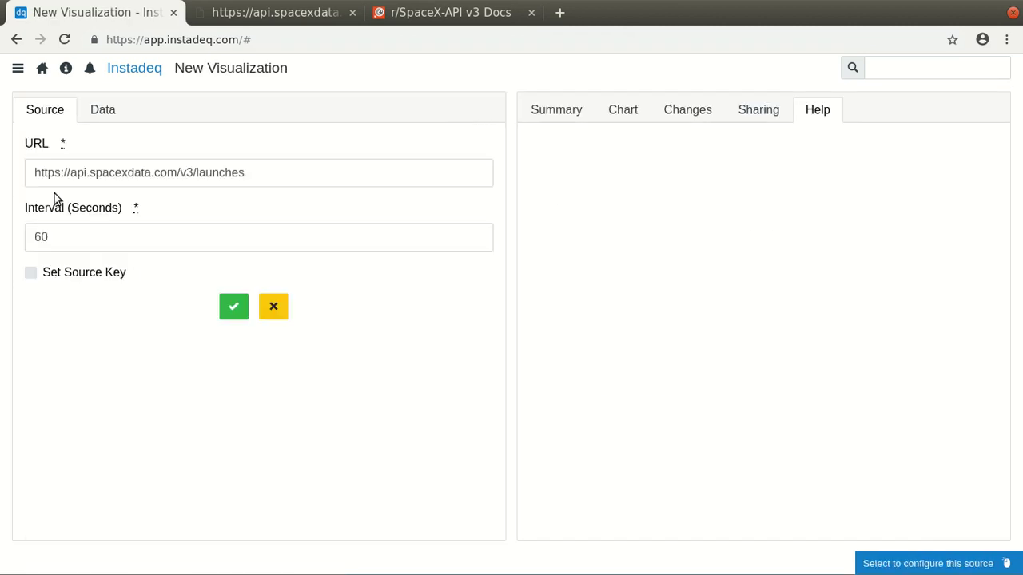
pyautogui.click(240, 312)
pyautogui.click(105, 112)
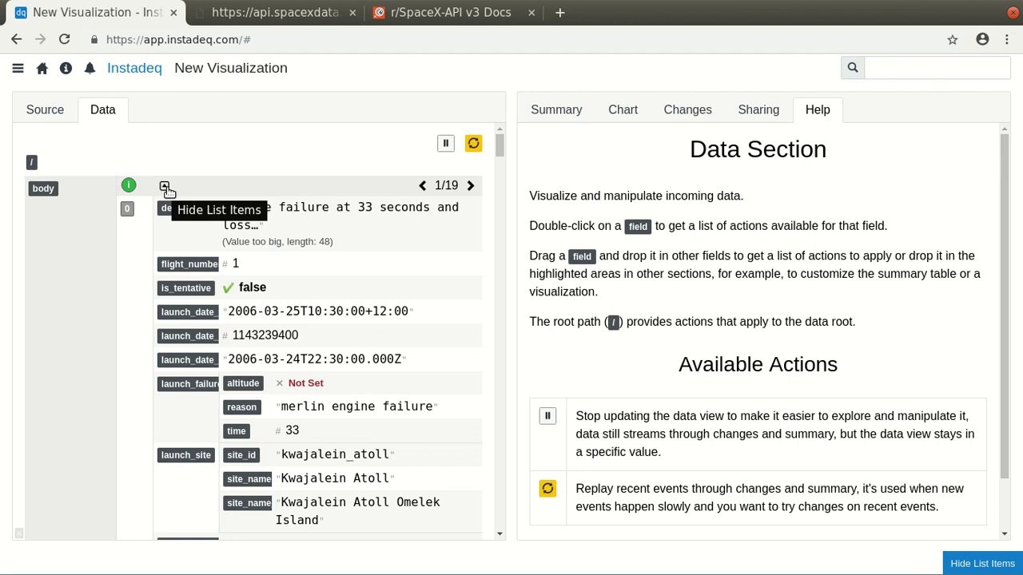
pyautogui.click(166, 188)
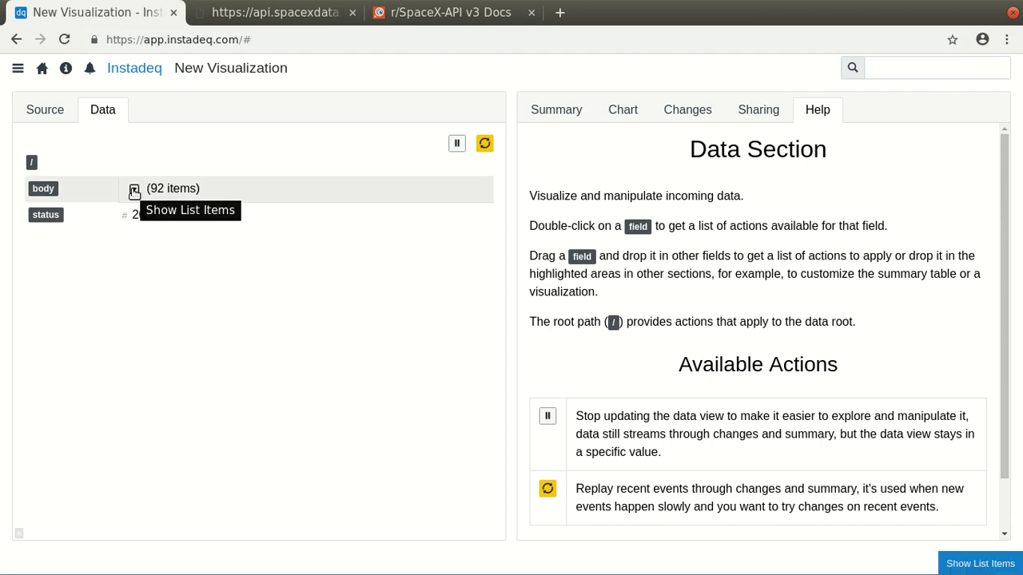
pyautogui.click(134, 190)
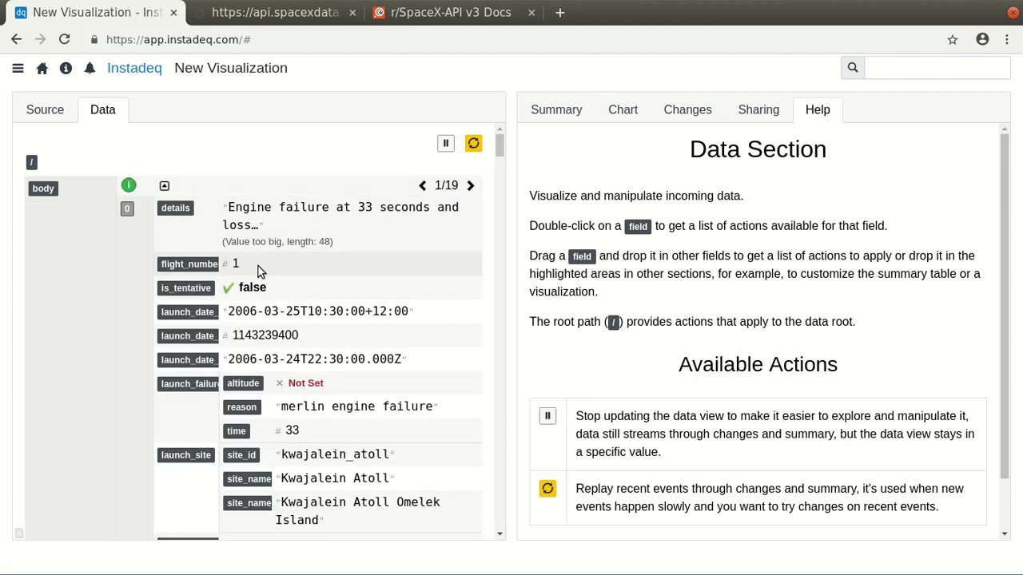
pyautogui.scroll(-1, 259, 266)
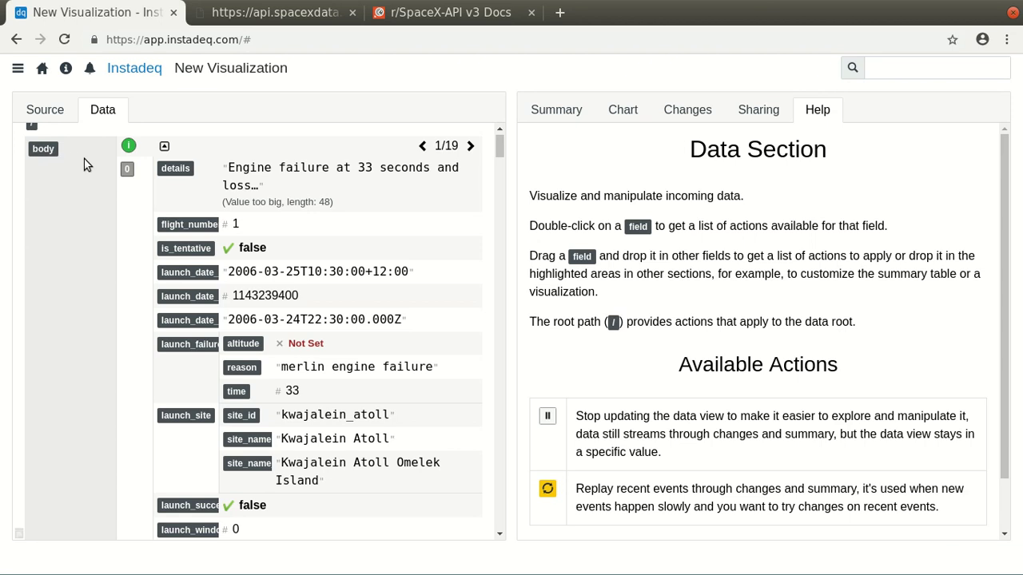
pyautogui.scroll(-1, 144, 194)
pyautogui.scroll(1, 144, 194)
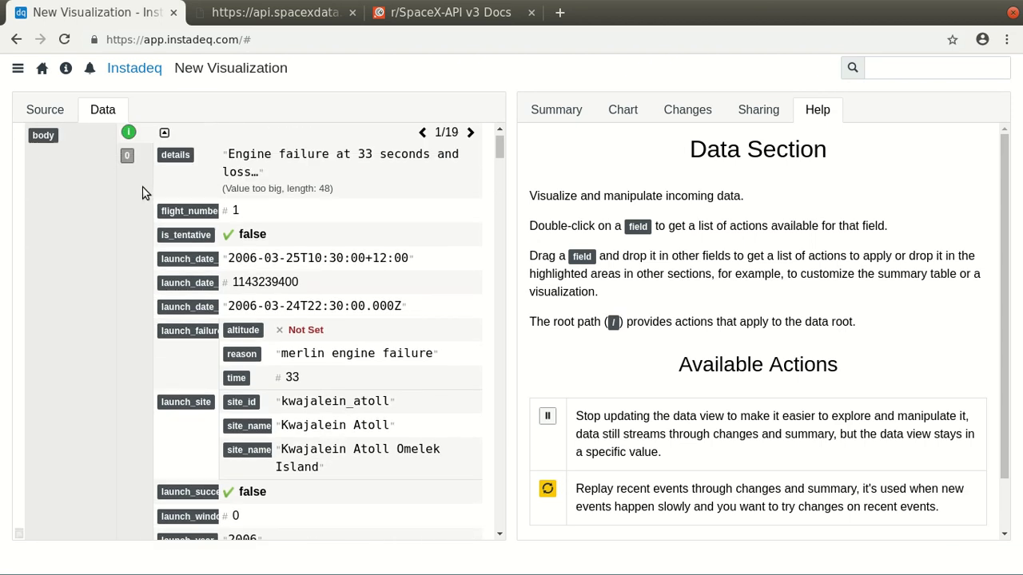
pyautogui.scroll(-4, 182, 226)
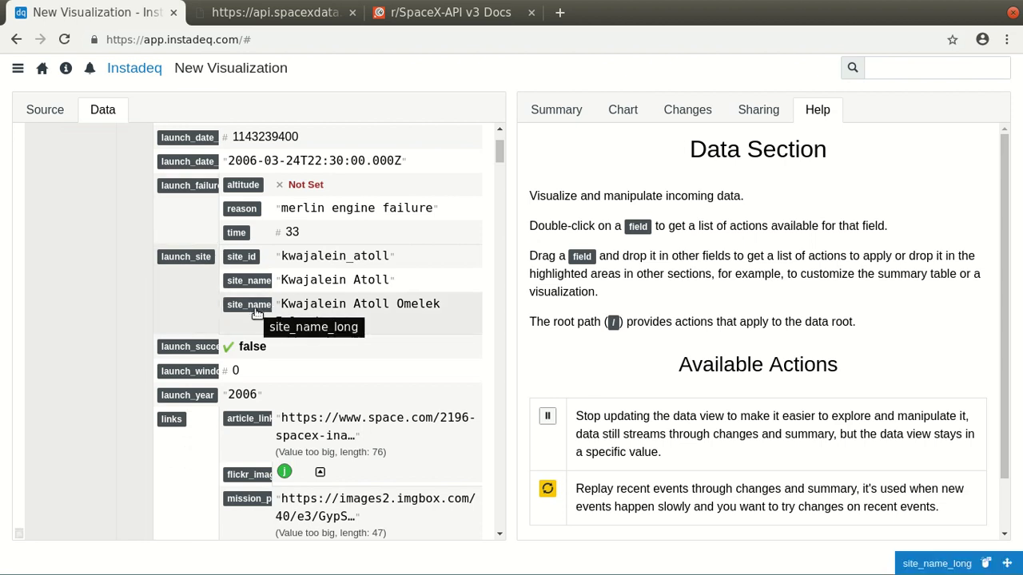
# Step: Group the summary by launch_year and change its calculation from Last Value to Count
pyautogui.click(548, 109)
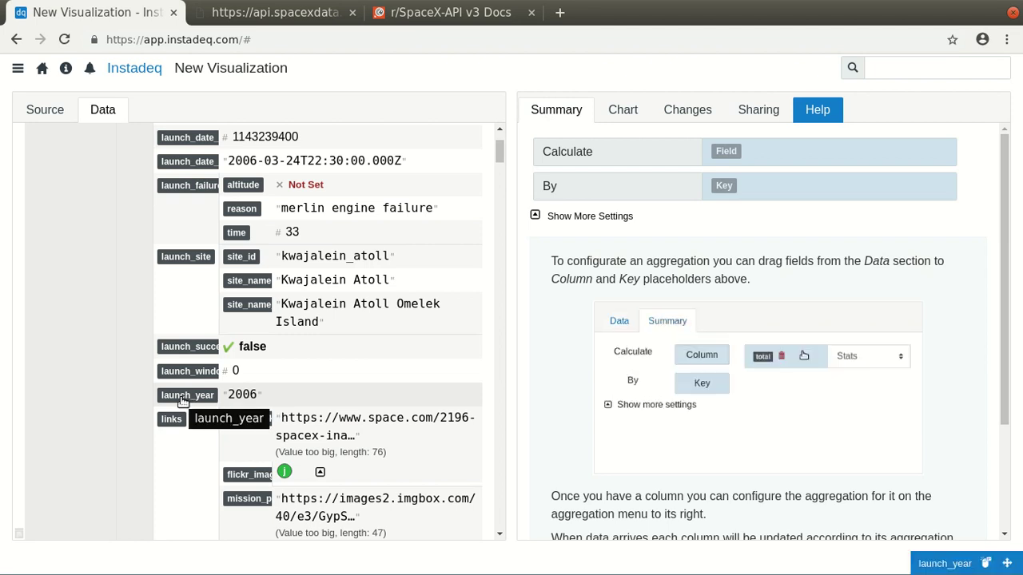
pyautogui.moveTo(183, 400); pyautogui.dragTo(706, 153)
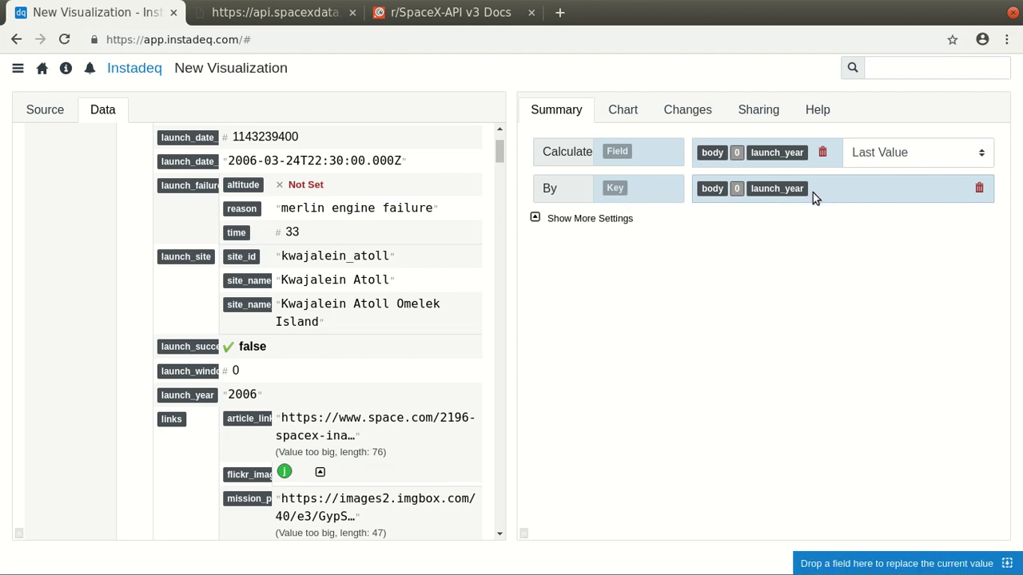
pyautogui.click(875, 153)
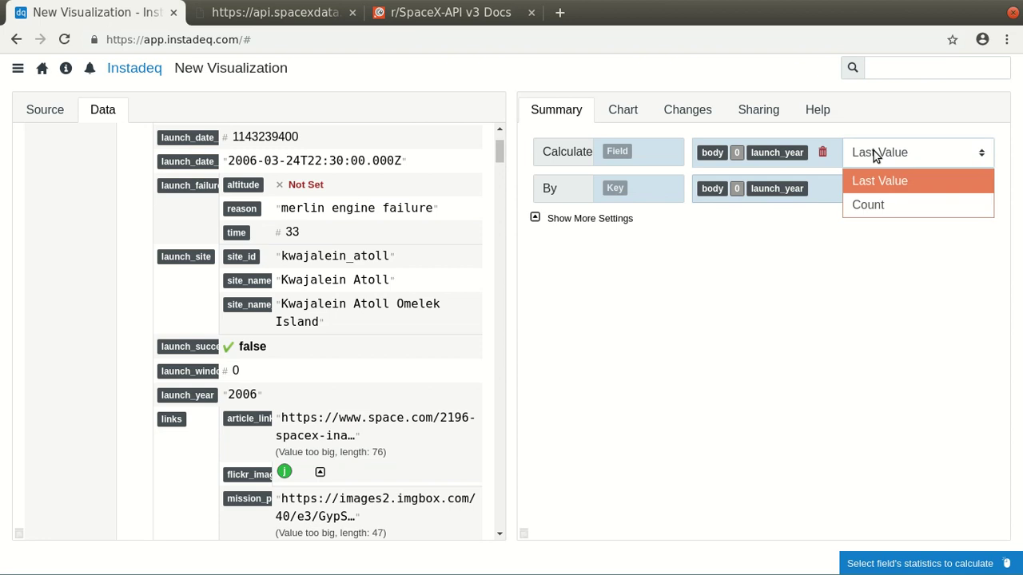
pyautogui.click(860, 201)
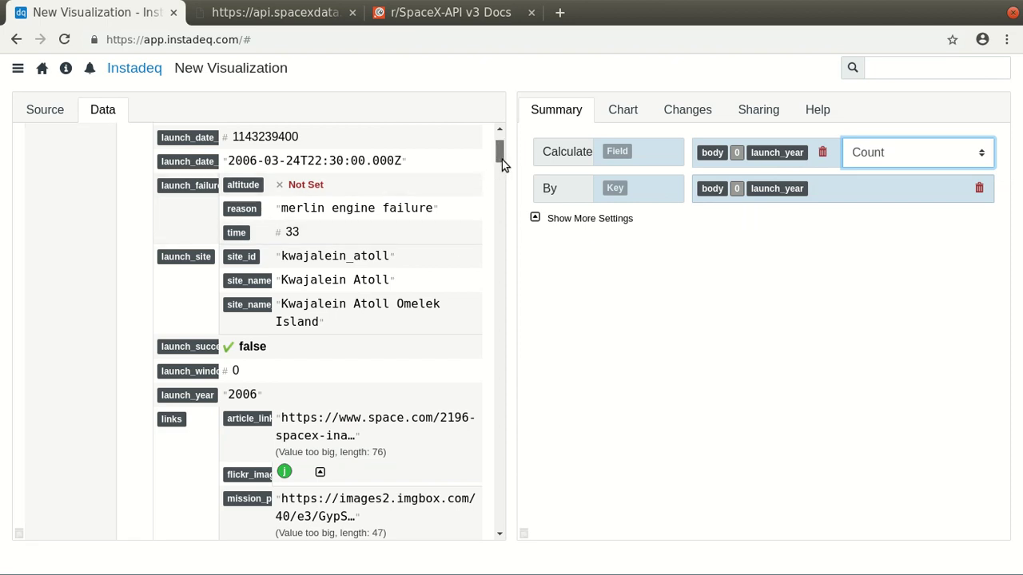
pyautogui.moveTo(502, 160); pyautogui.dragTo(504, 151)
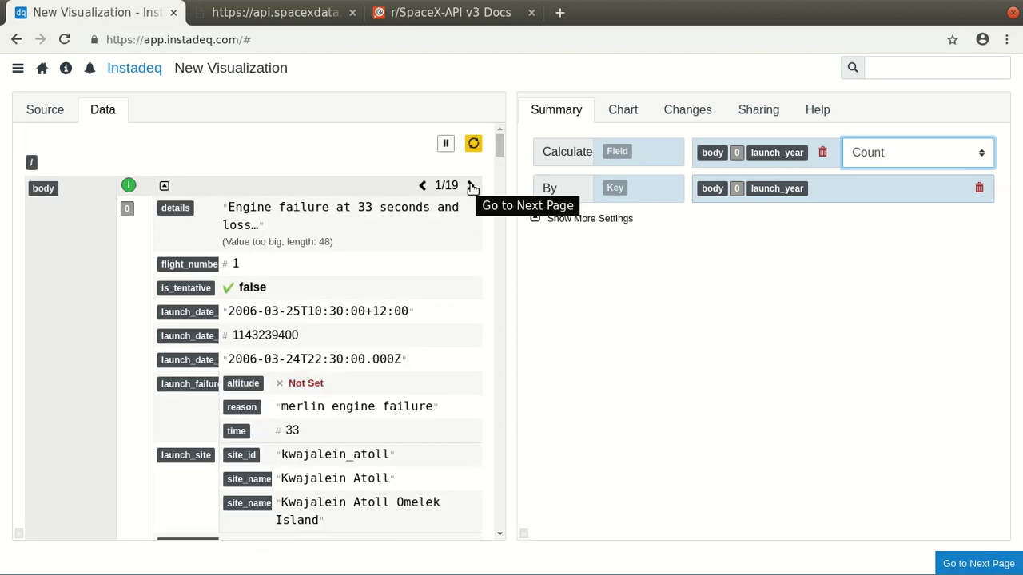
# Step: Extend the summary index to all same-prefix launch items and refresh, listing yearly counts 2006–2019
pyautogui.click(473, 151)
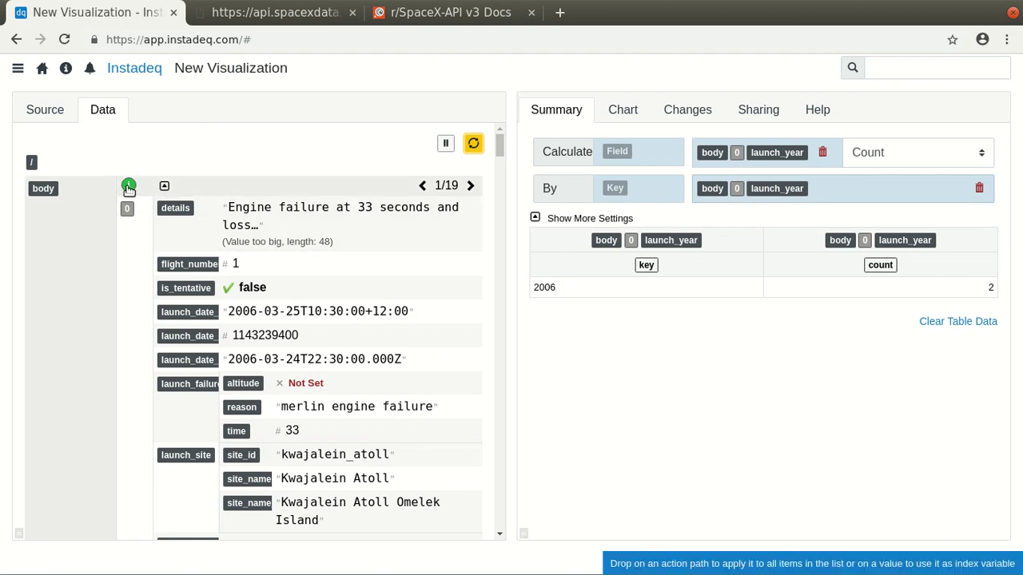
pyautogui.moveTo(128, 185); pyautogui.dragTo(739, 155)
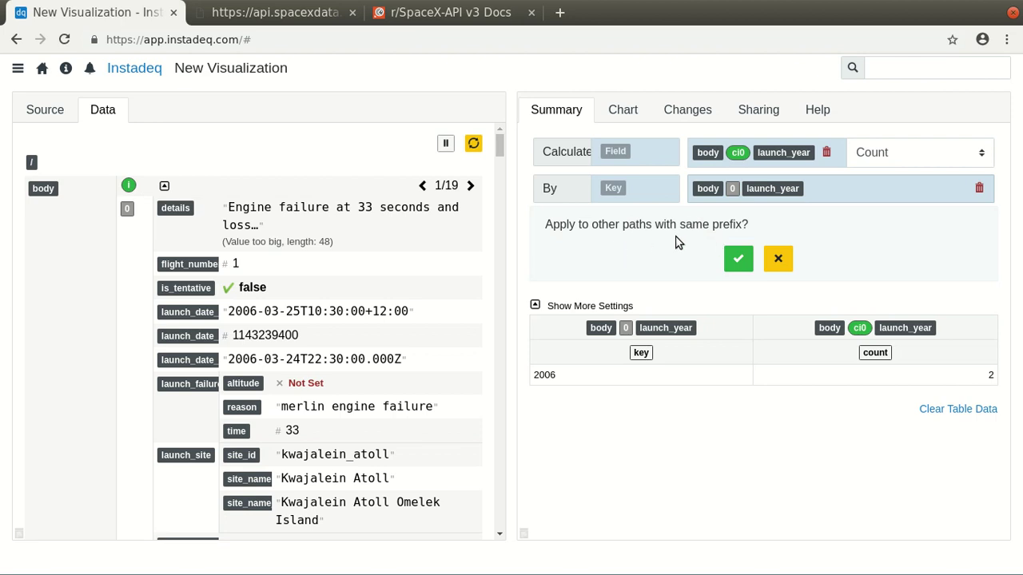
pyautogui.click(738, 258)
pyautogui.click(737, 256)
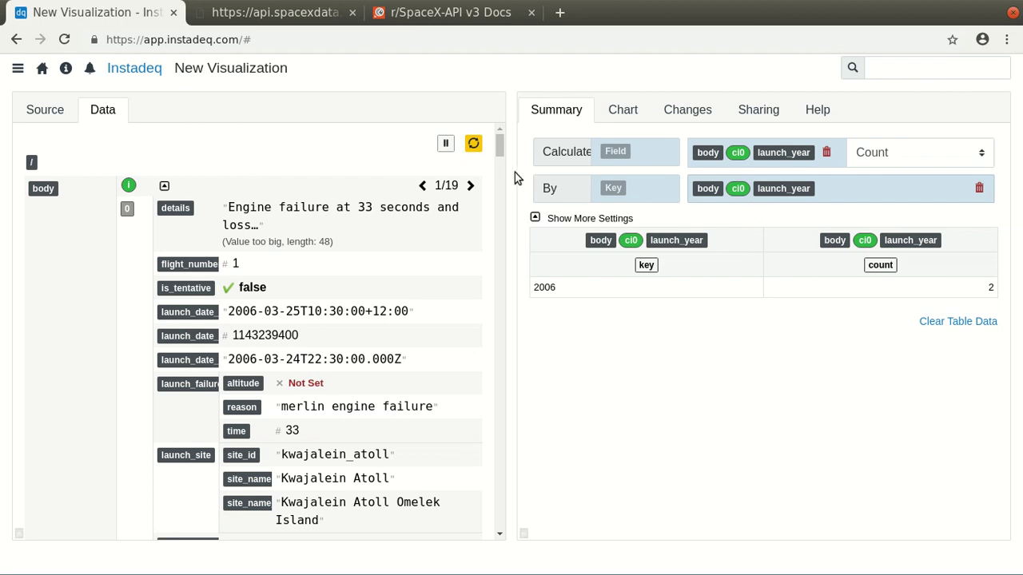
pyautogui.click(473, 144)
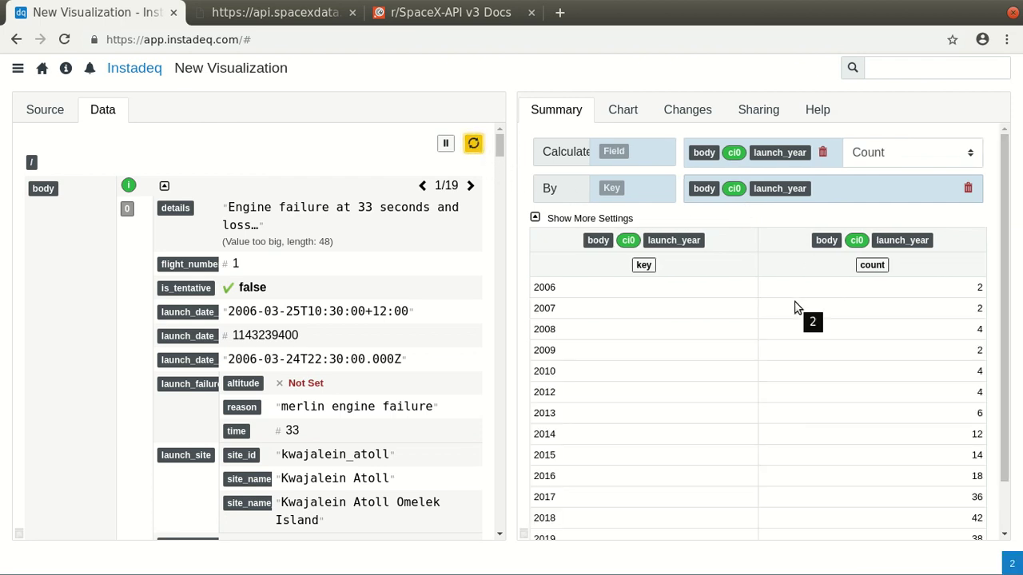
pyautogui.scroll(-1, 796, 308)
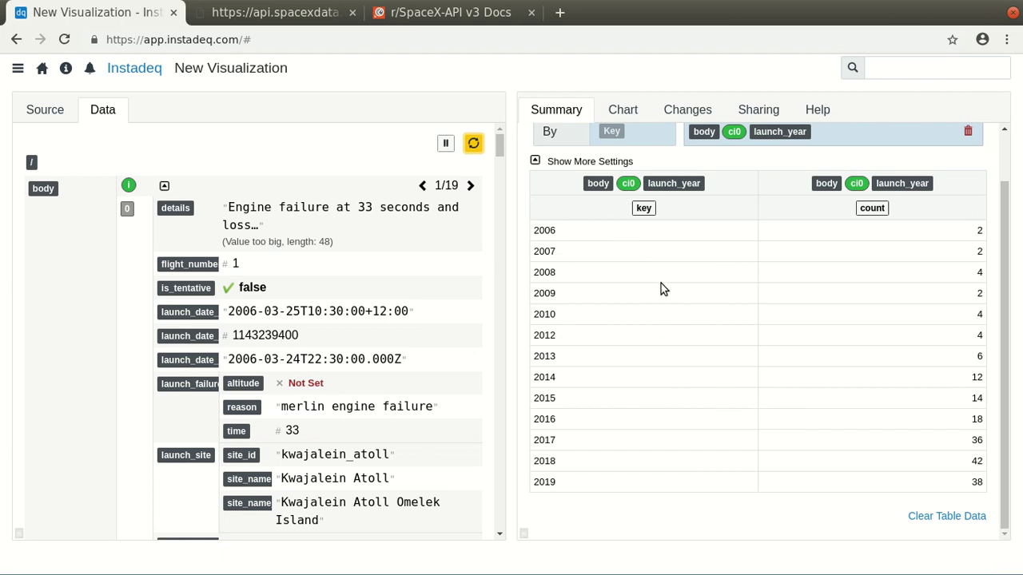
pyautogui.scroll(1, 661, 287)
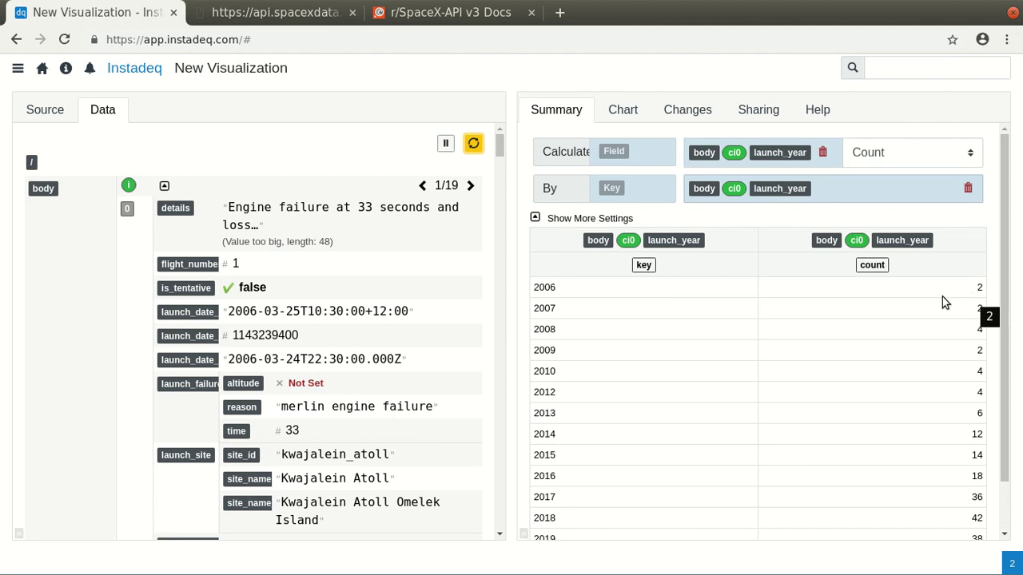
pyautogui.scroll(-5, 335, 310)
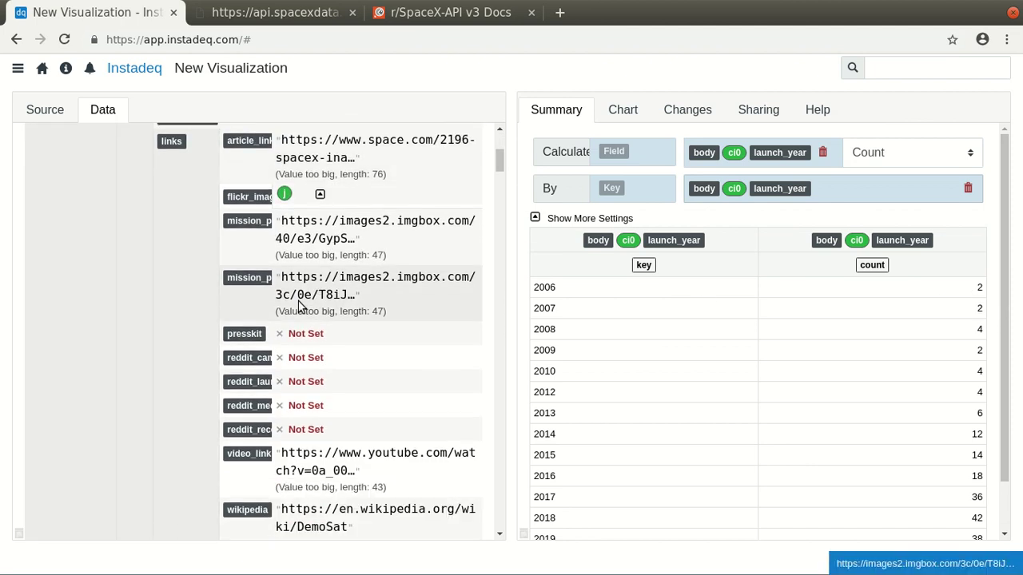
pyautogui.scroll(1, 296, 288)
pyautogui.scroll(-10, 248, 232)
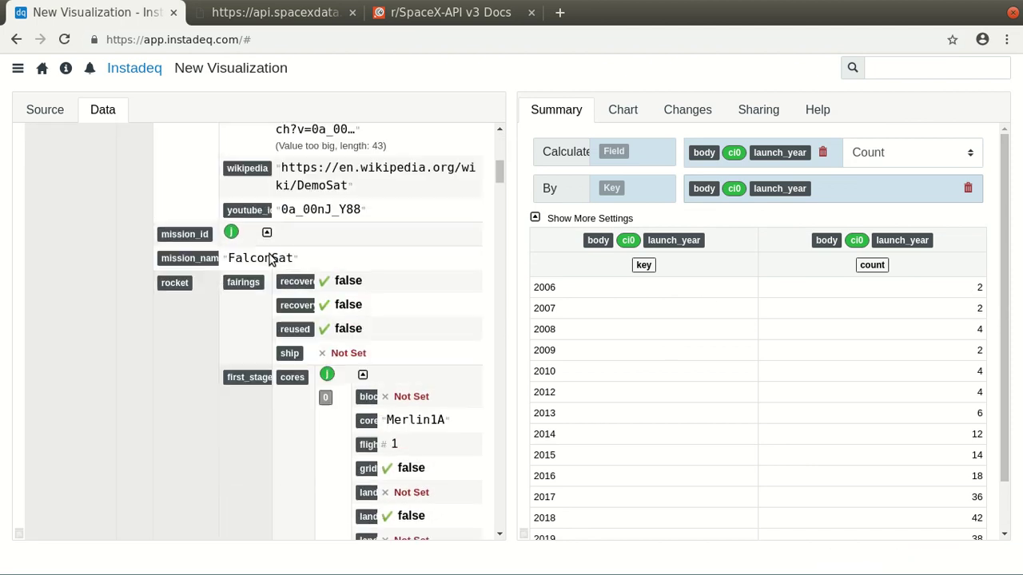
pyautogui.scroll(-10, 269, 254)
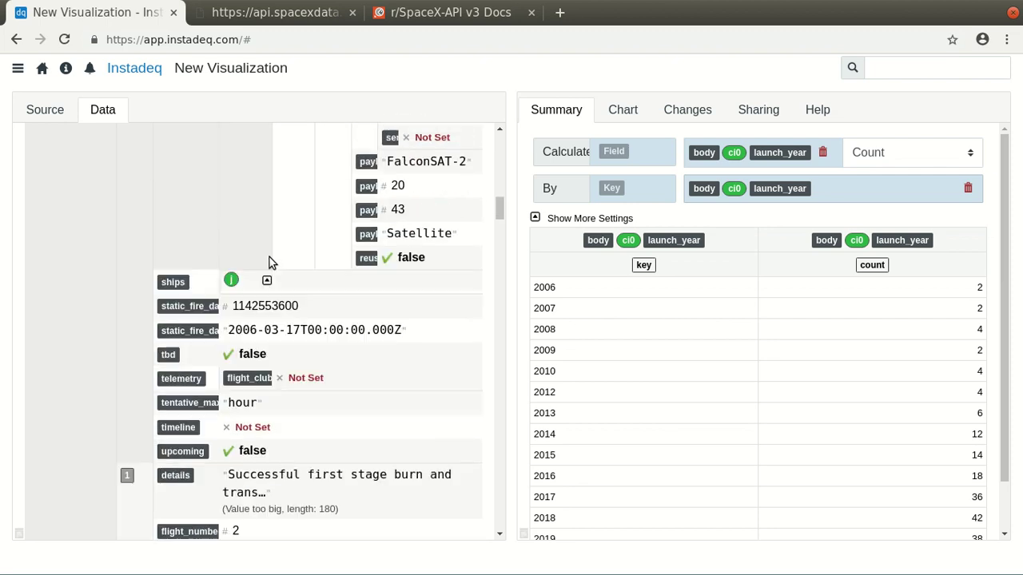
pyautogui.scroll(-2, 289, 281)
pyautogui.scroll(-1, 271, 432)
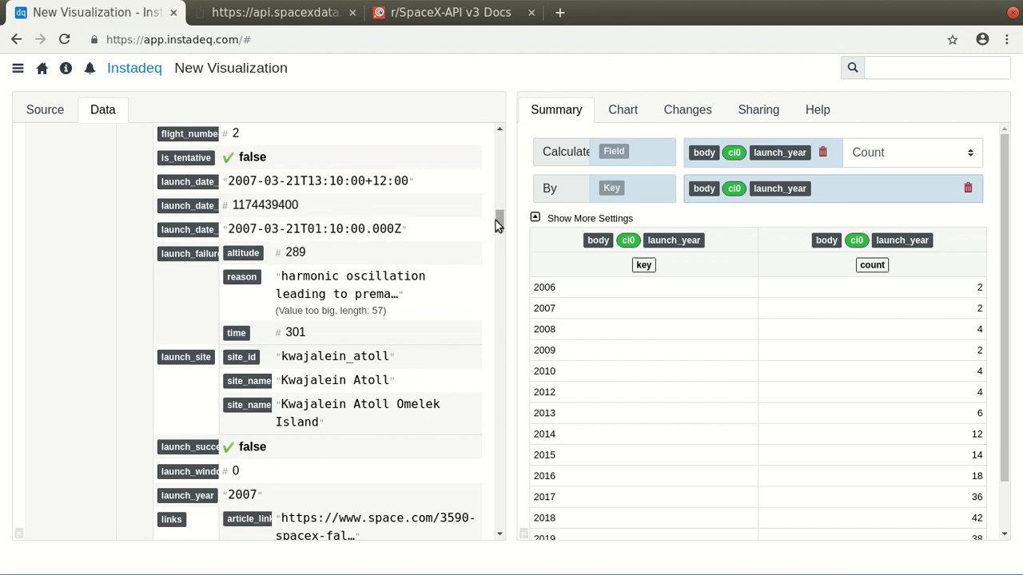
pyautogui.moveTo(495, 221); pyautogui.dragTo(498, 145)
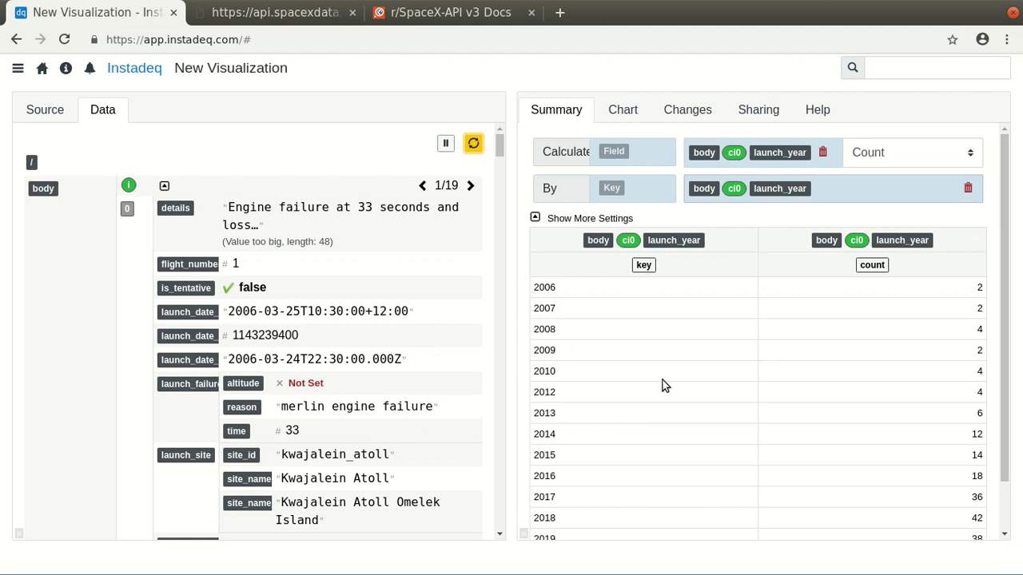
# Step: Enable Clear Before each Update and reprocess, so 2006 shows 1 launch and 2018 shows 21
pyautogui.click(584, 220)
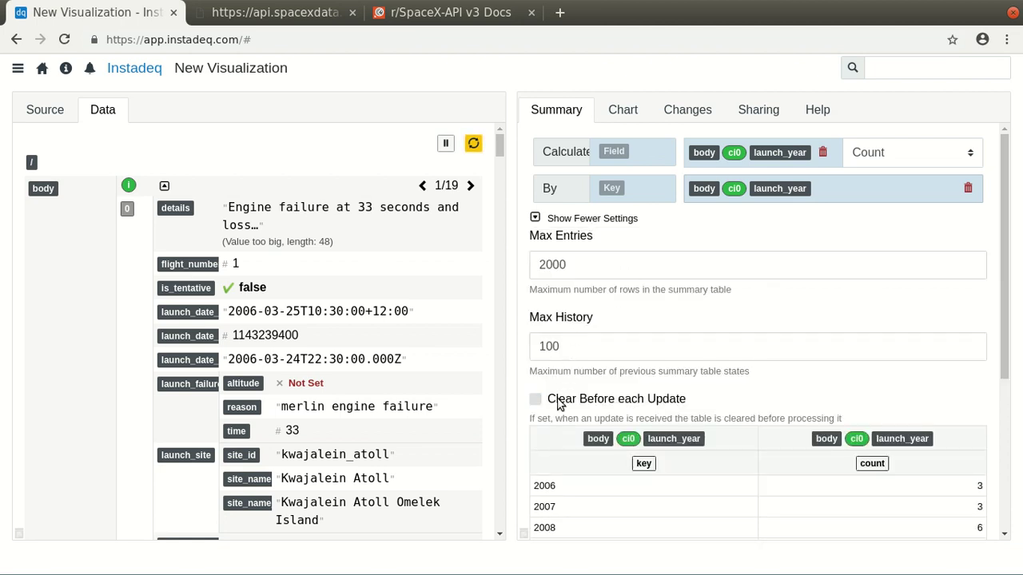
pyautogui.click(557, 405)
pyautogui.click(562, 226)
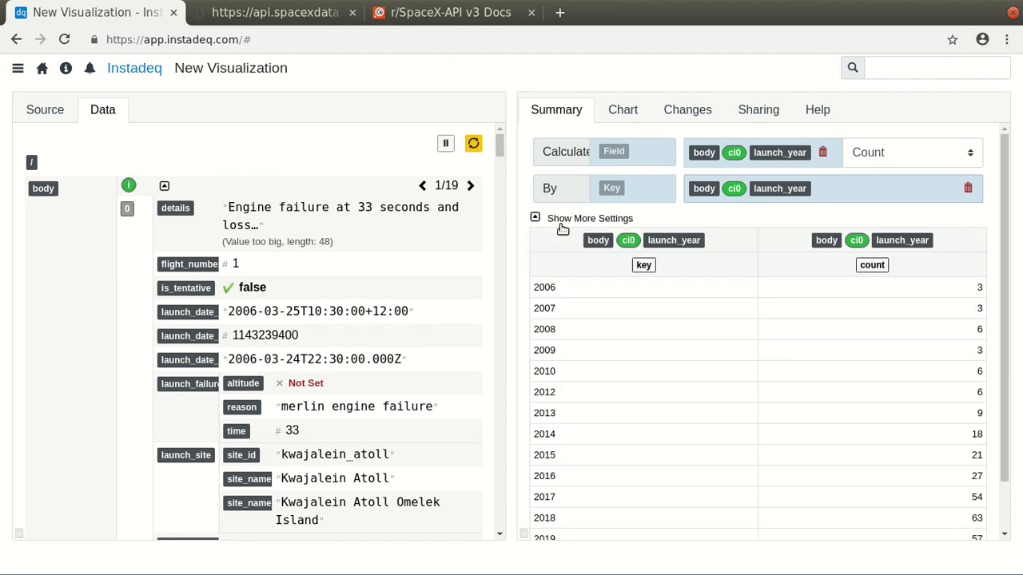
pyautogui.click(472, 147)
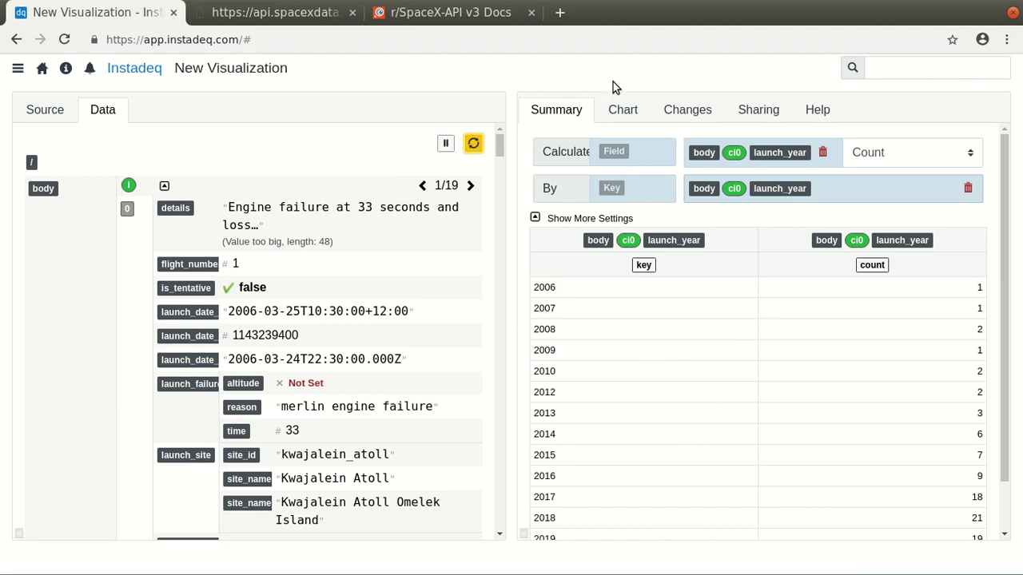
# Step: Set the chart type to Bar Chart for the yearly launch counts
pyautogui.click(626, 116)
pyautogui.click(637, 142)
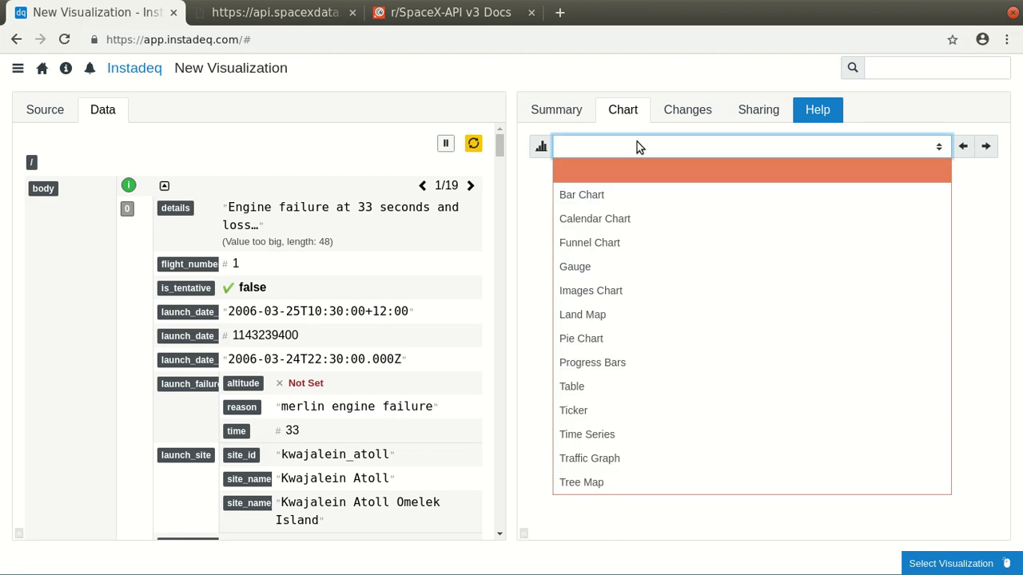
pyautogui.click(616, 192)
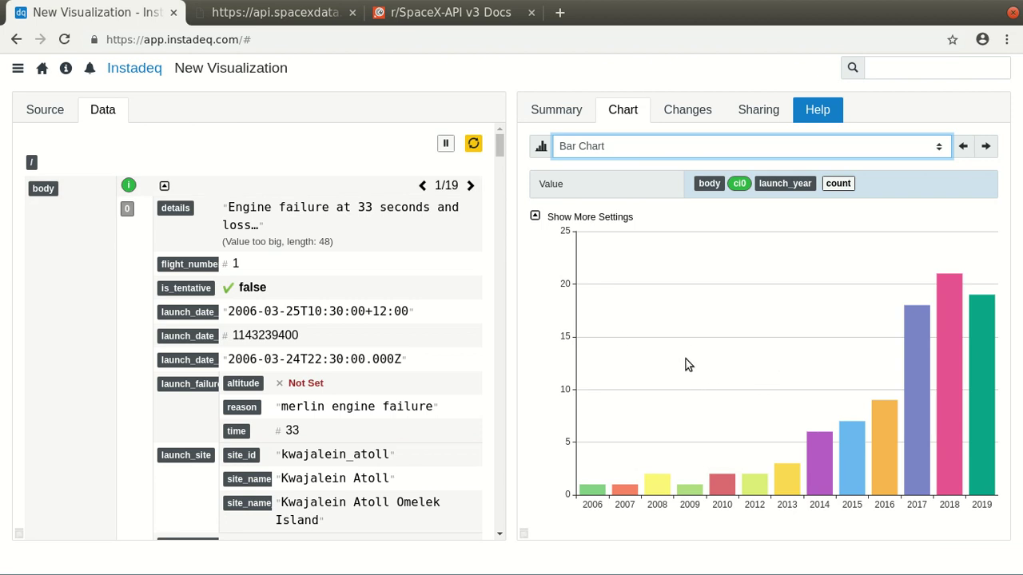
# Step: Add a 'color' field with the slate blue-grey swatch value at the data root '/'
pyautogui.click(540, 109)
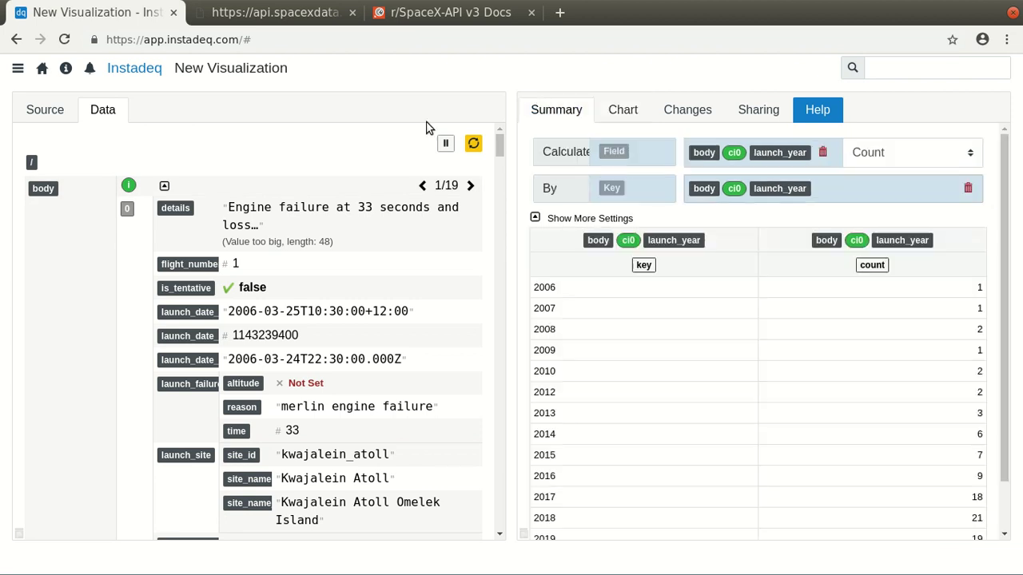
pyautogui.doubleClick(32, 162)
pyautogui.click(269, 178)
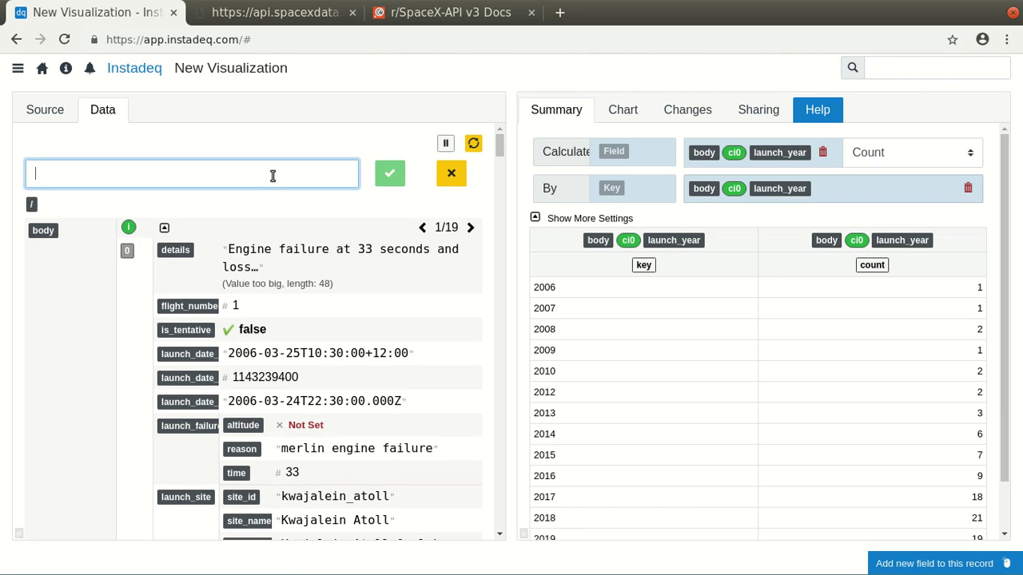
pyautogui.write('color')
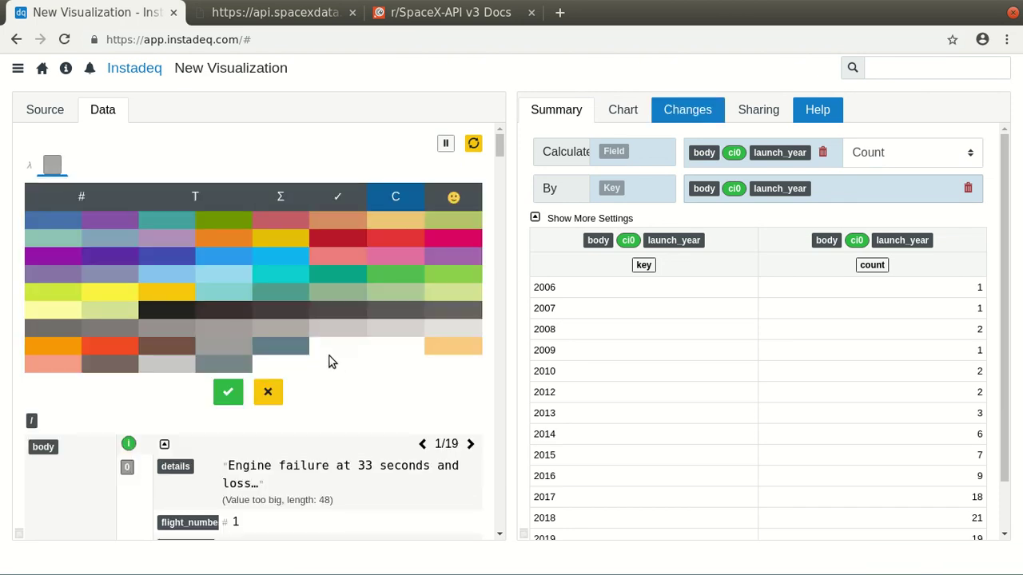
pyautogui.click(293, 354)
pyautogui.click(236, 392)
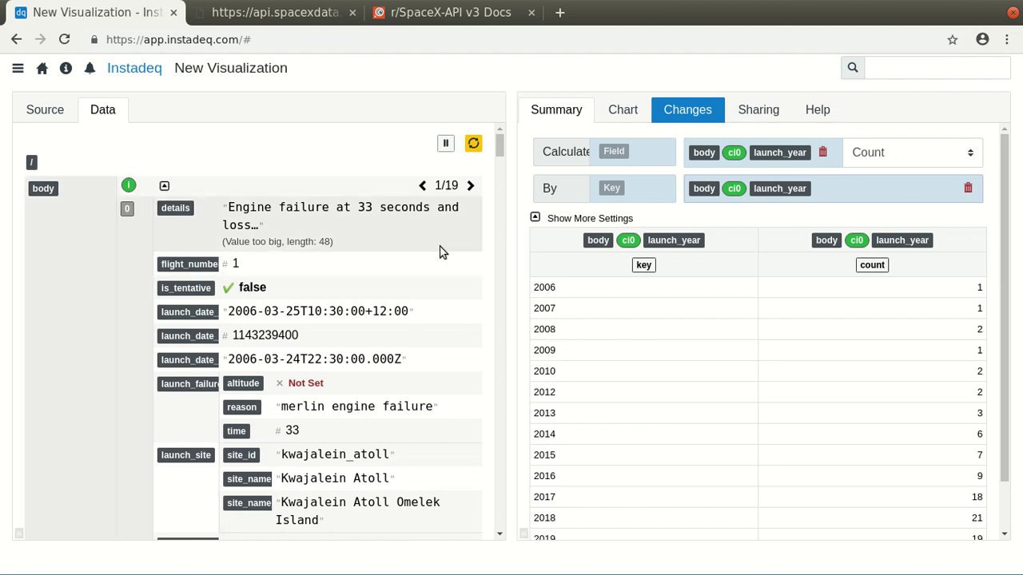
# Step: Add color as a calculated field in the summary, refresh, and show the bar chart again
pyautogui.click(165, 185)
pyautogui.moveTo(46, 215); pyautogui.dragTo(649, 151)
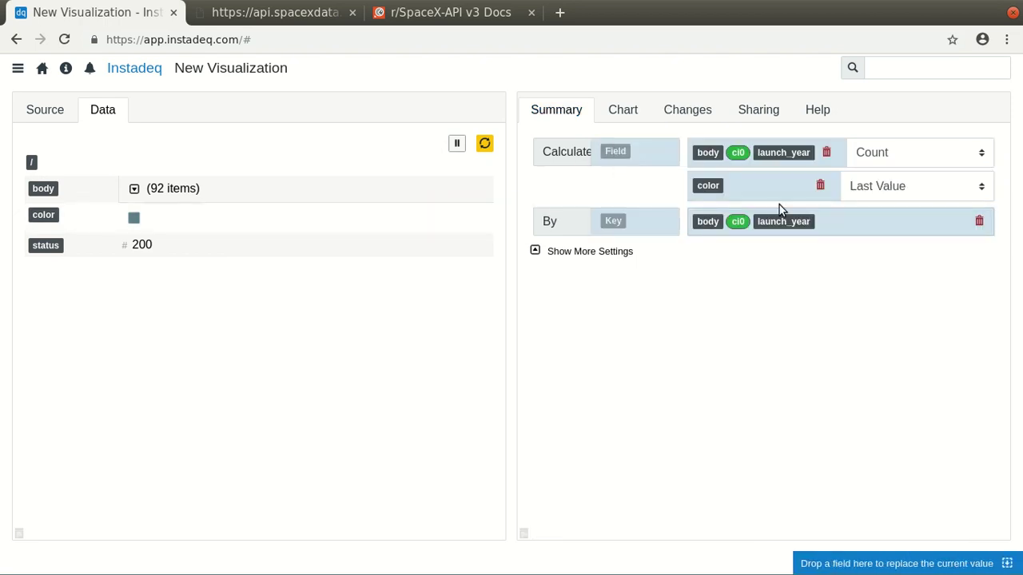
pyautogui.click(485, 145)
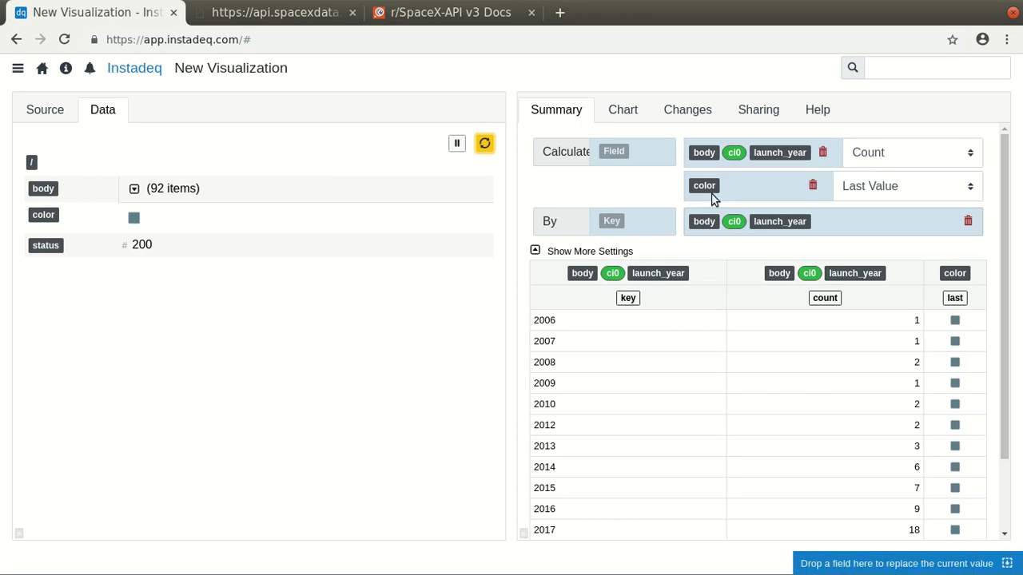
pyautogui.click(631, 109)
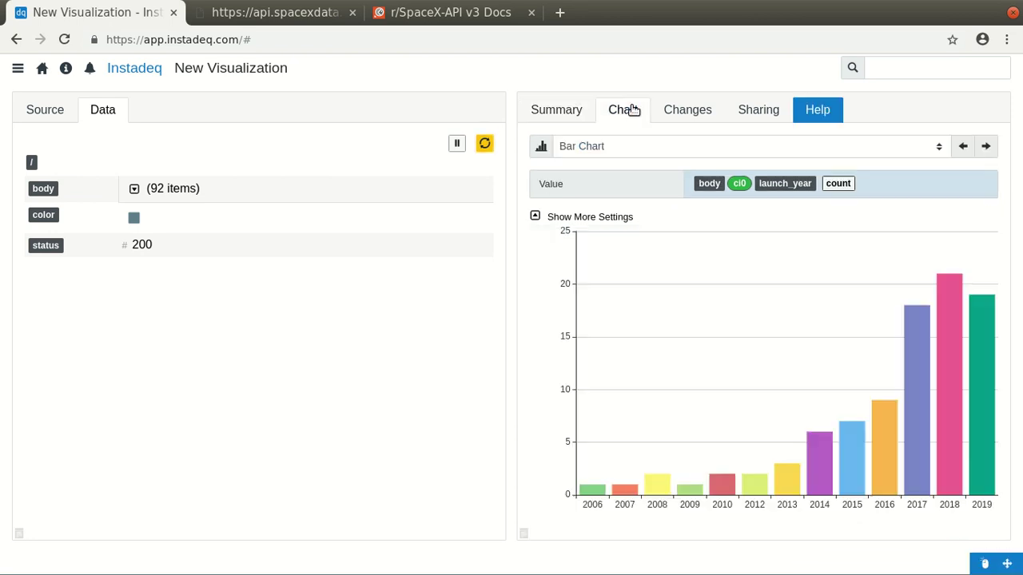
# Step: Color all bars slate grey using the color field's 'last' value from the summary table
pyautogui.click(574, 219)
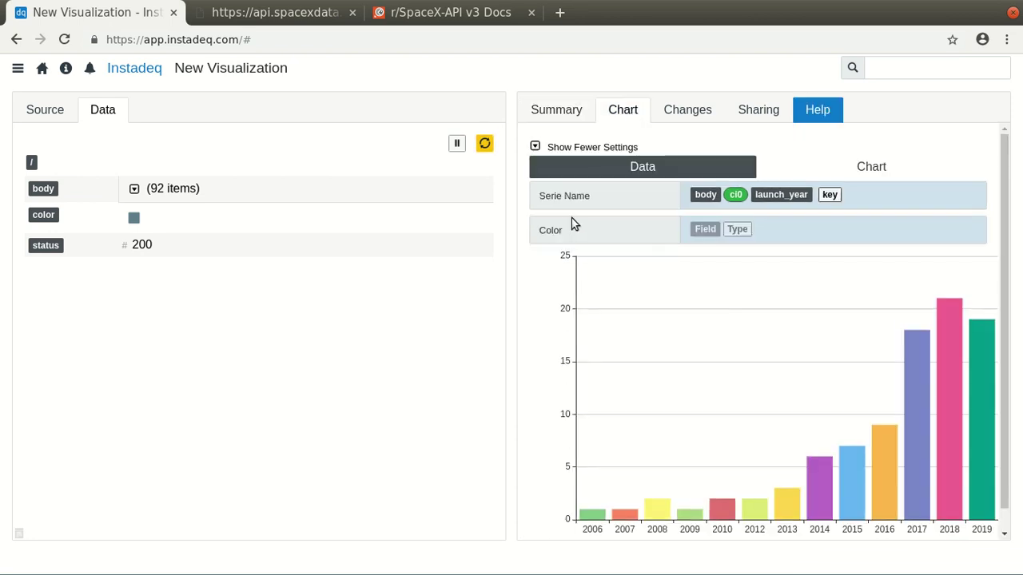
pyautogui.click(572, 118)
pyautogui.moveTo(955, 297); pyautogui.dragTo(737, 229)
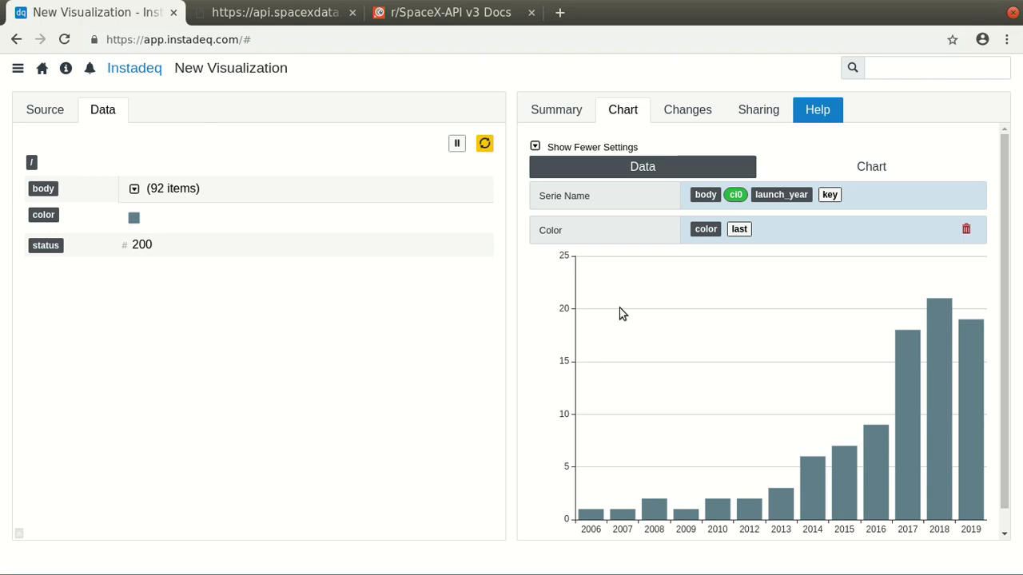
# Step: Change the title from 'New Visualization' to 'Launches by Year'
pyautogui.doubleClick(248, 68)
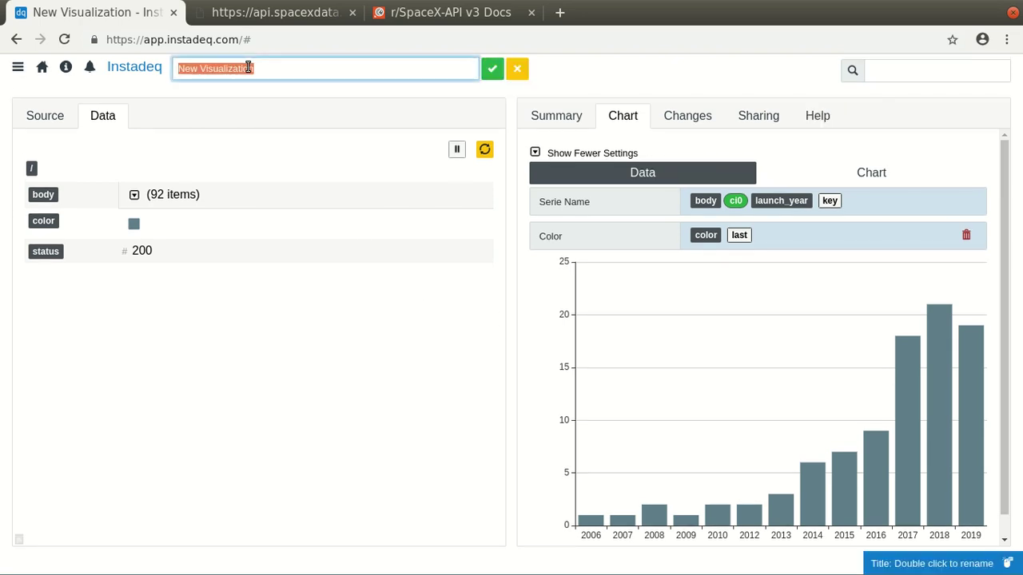
pyautogui.write('Launches ')
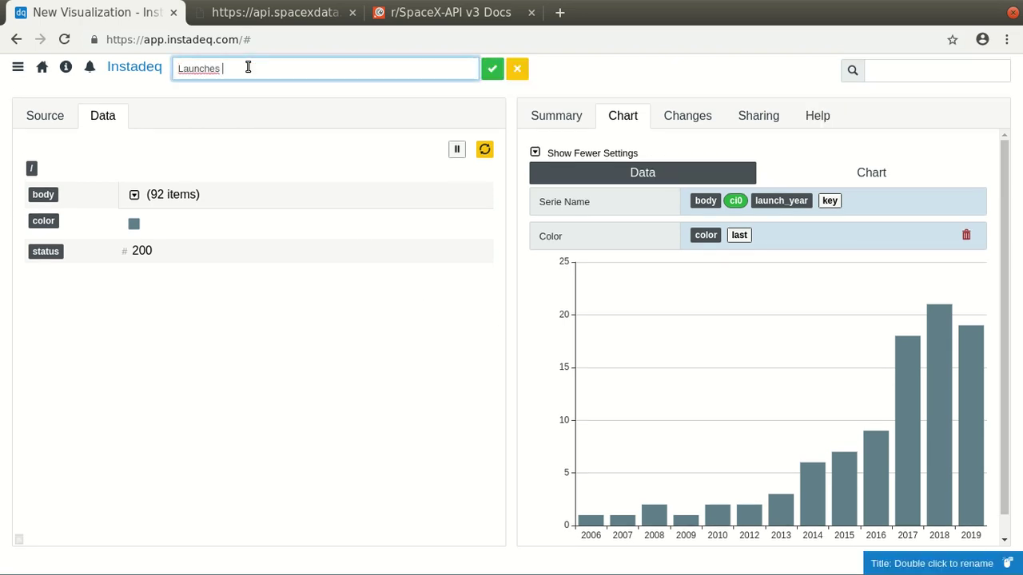
pyautogui.write('by Year')
pyautogui.press('Return')
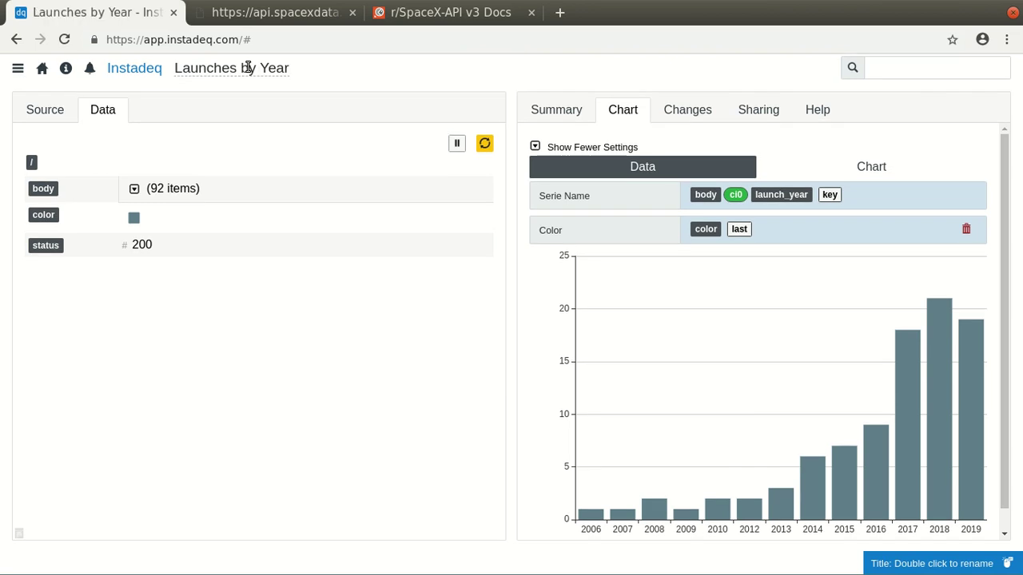